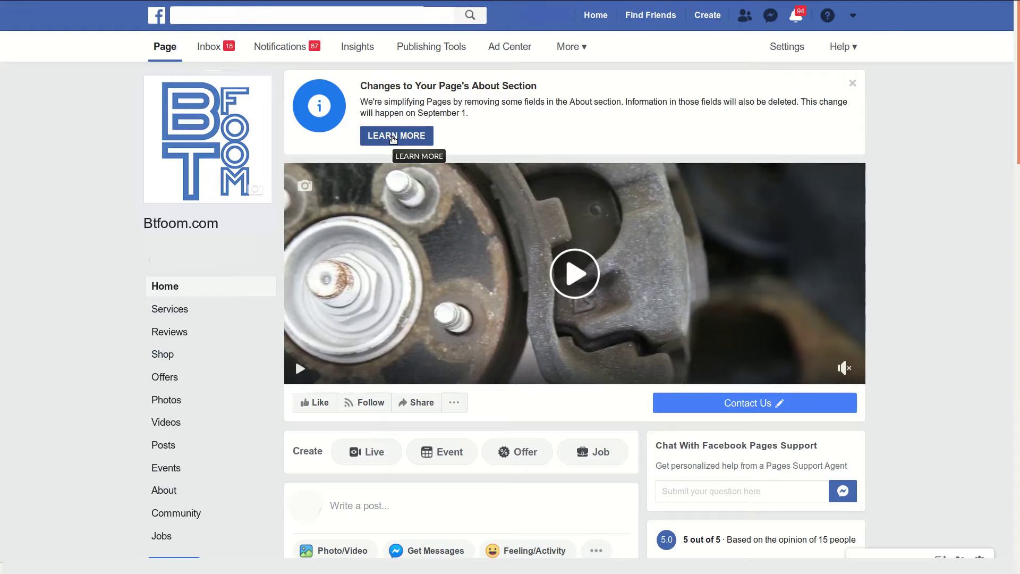
# - Open Page Info settings from the 'Changes to Your Page's About Section' notice's LEARN MORE link
pyautogui.click(393, 137)
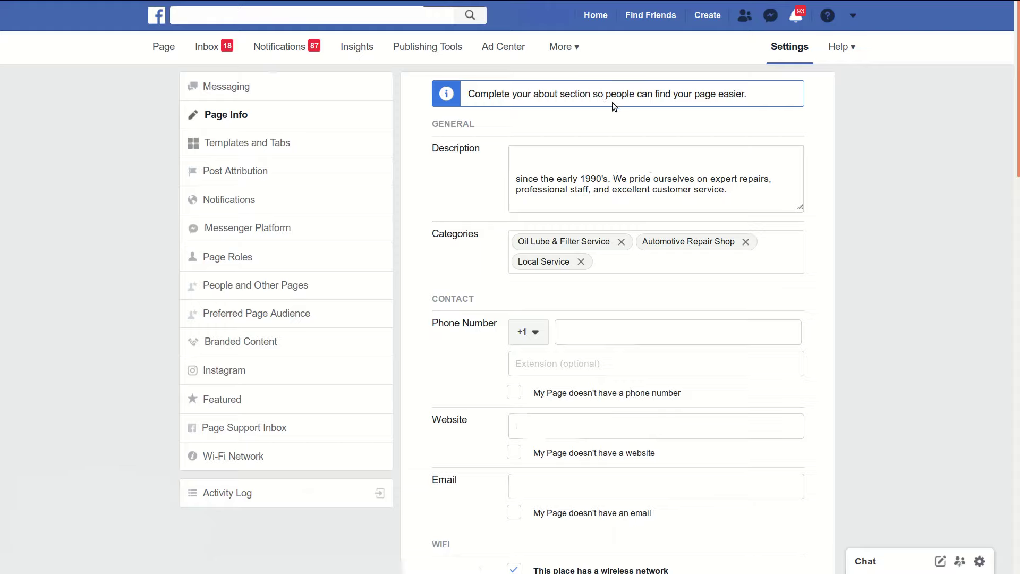
pyautogui.scroll(-15, 857, 142)
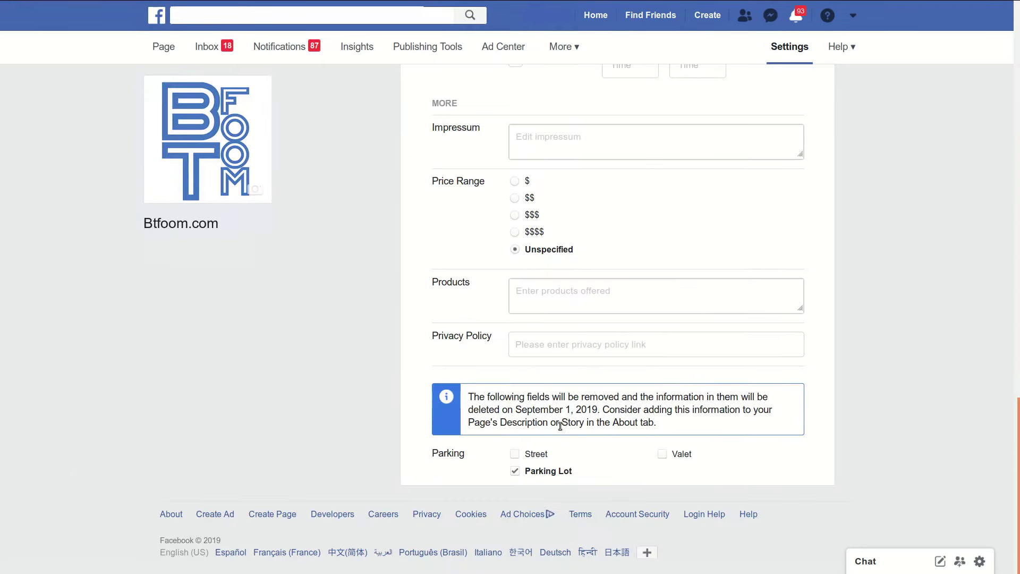